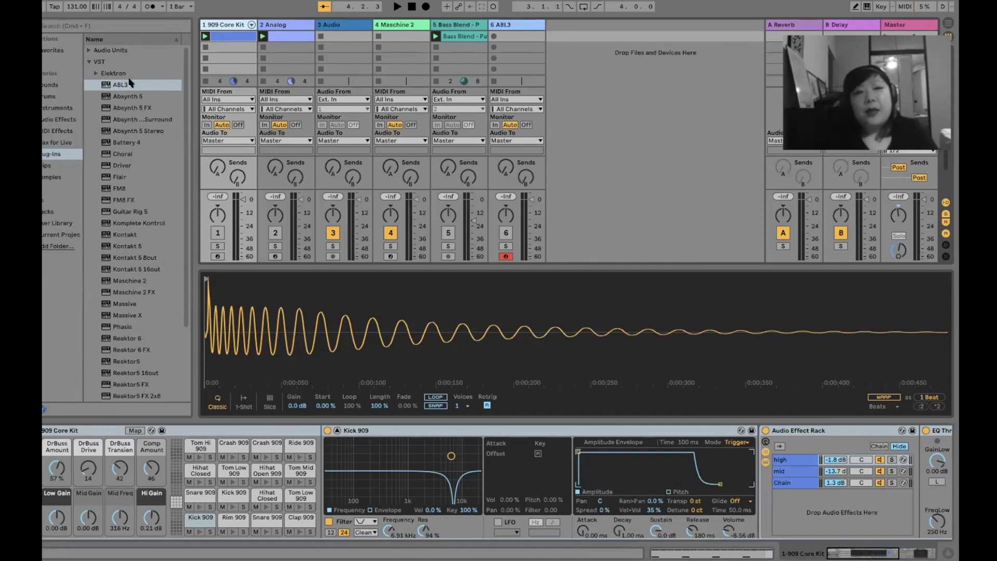
Play the 909 Core Kit clip with its notes open in the clip editor and its track unmuted
click(251, 26)
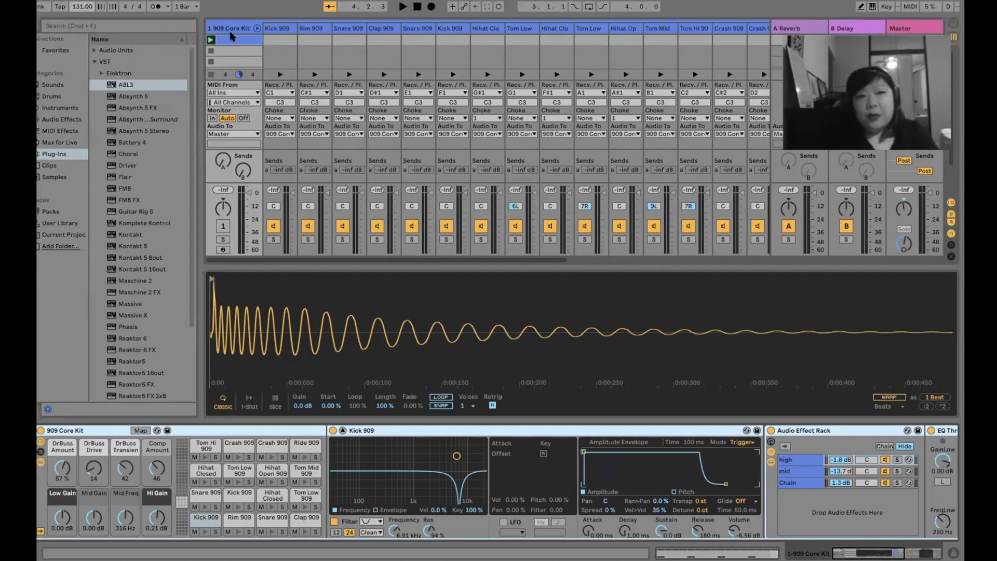
double_click(230, 34)
click(210, 37)
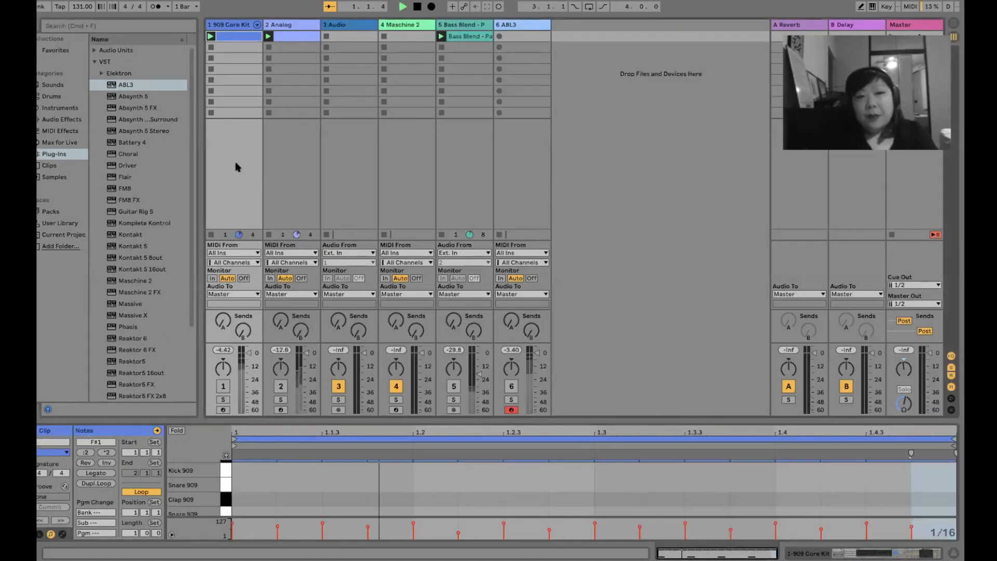
click(222, 386)
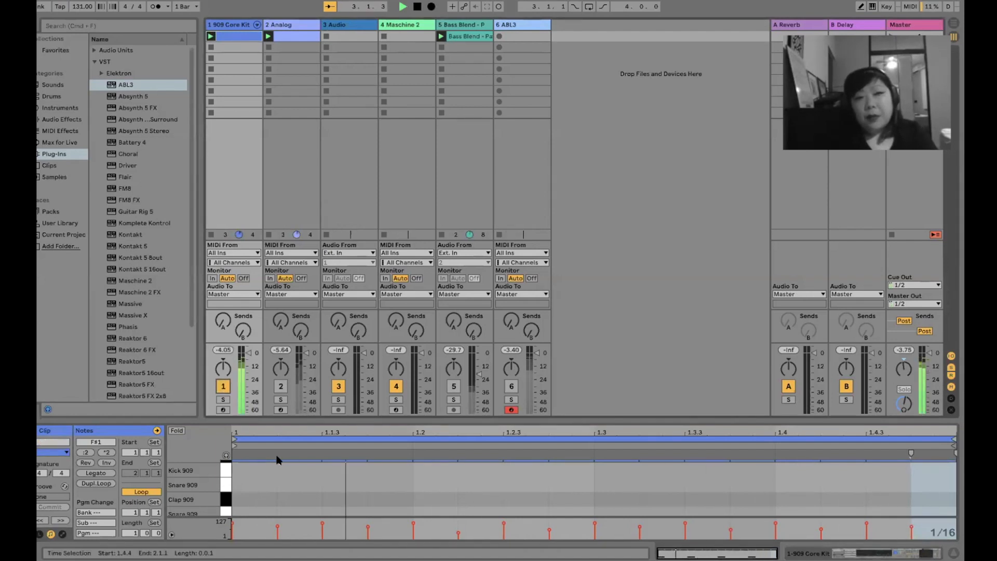
Unfold the 909 Core Kit's chains and delete the clip's closed hi-hat notes except the one on the last sixteenth
click(257, 25)
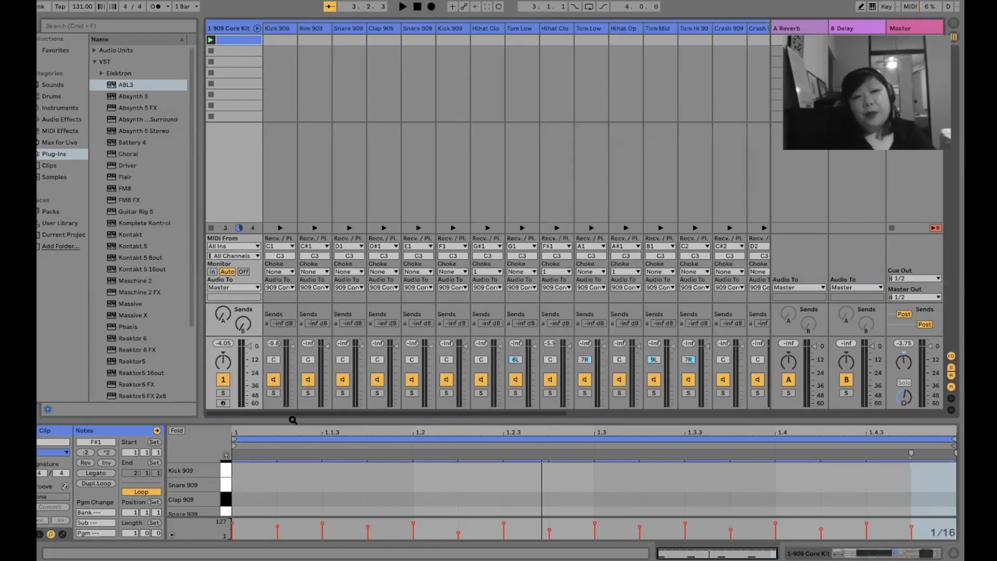
scroll(294, 491, down, 2)
scroll(288, 468, up, 4)
scroll(275, 466, down, 4)
scroll(275, 465, up, 4)
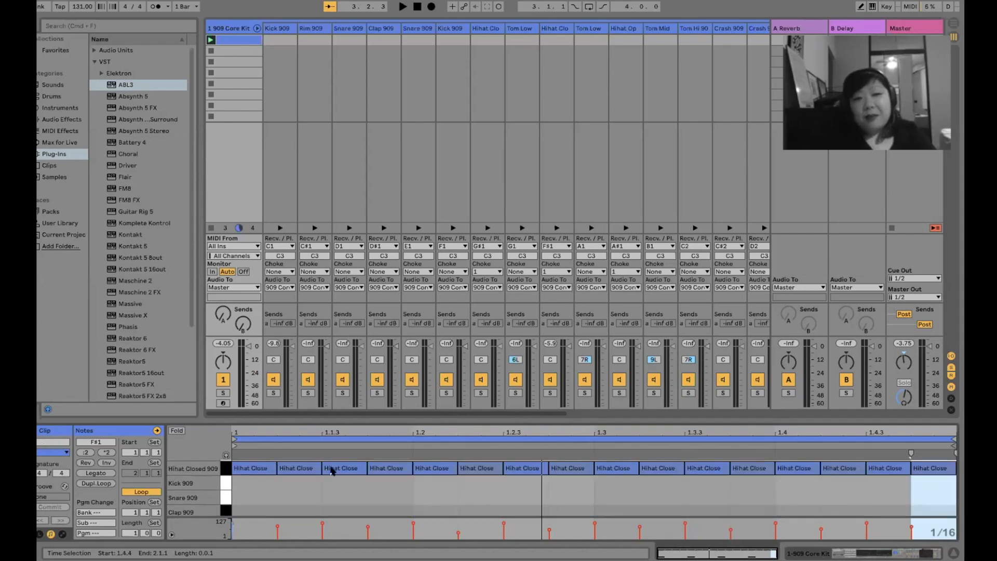
drag(881, 490, 216, 474)
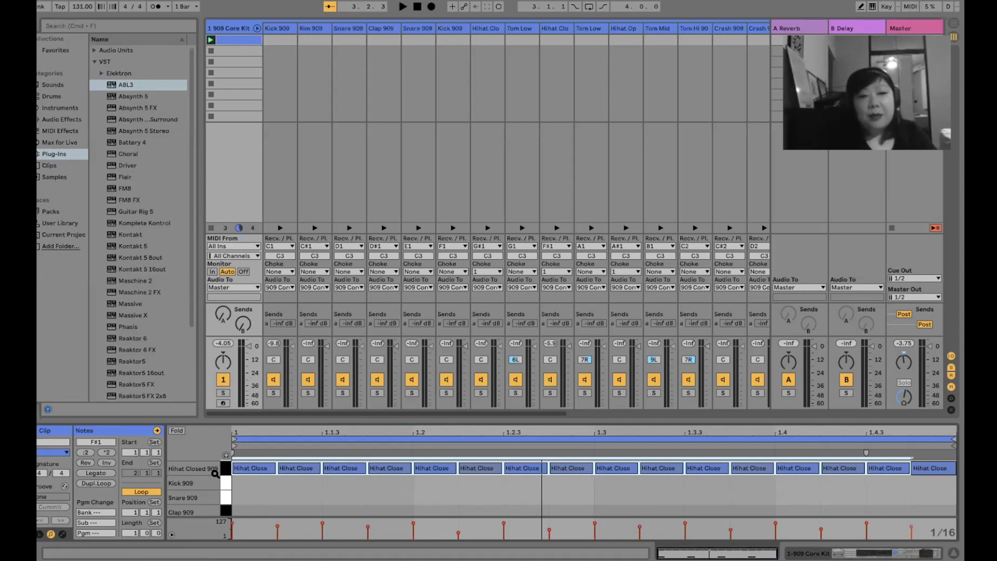
key(Delete)
scroll(182, 504, down, 4)
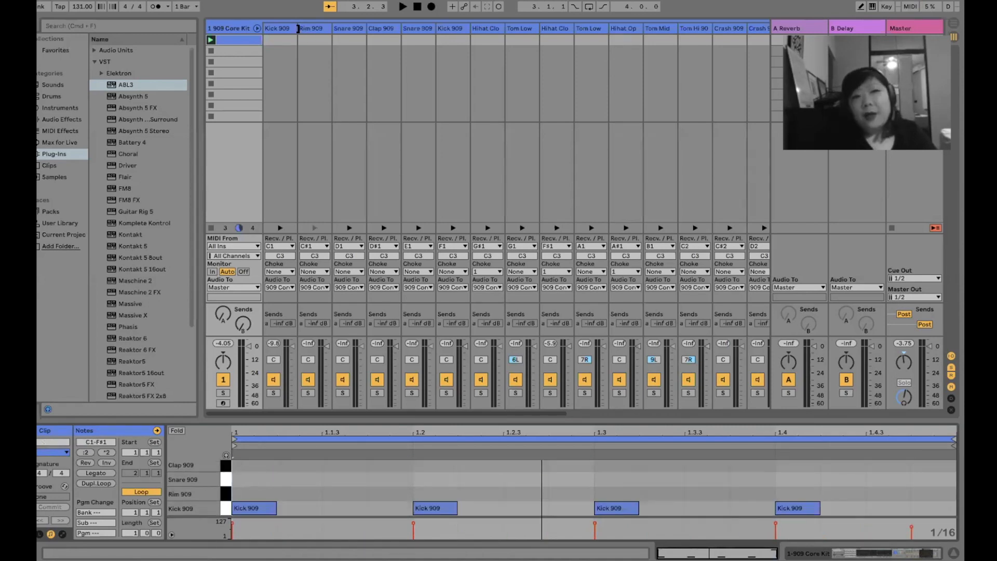
Select the Kick 909 chain inside the 909 Core Kit and show its devices instead of the clip notes
click(280, 30)
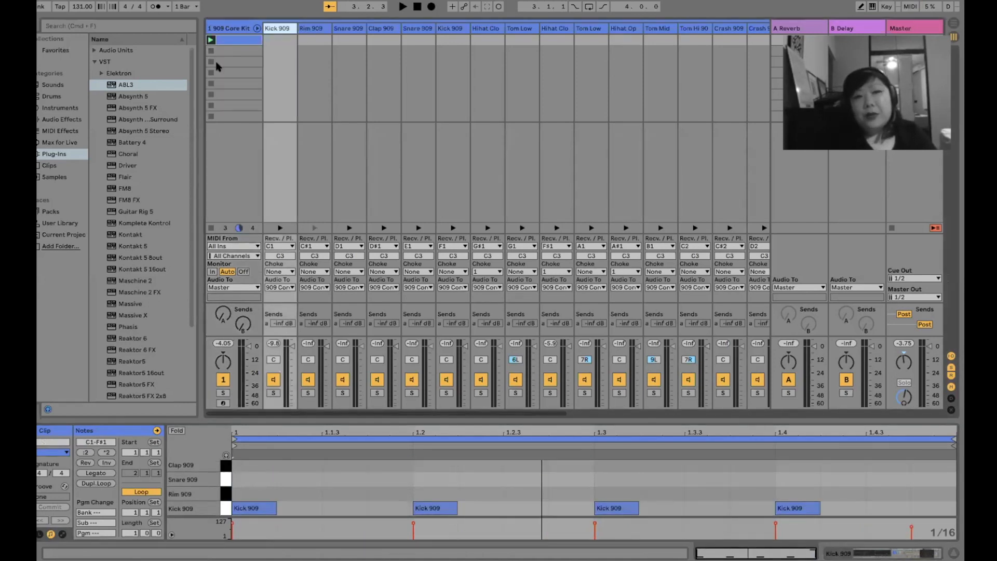
click(257, 29)
click(257, 29)
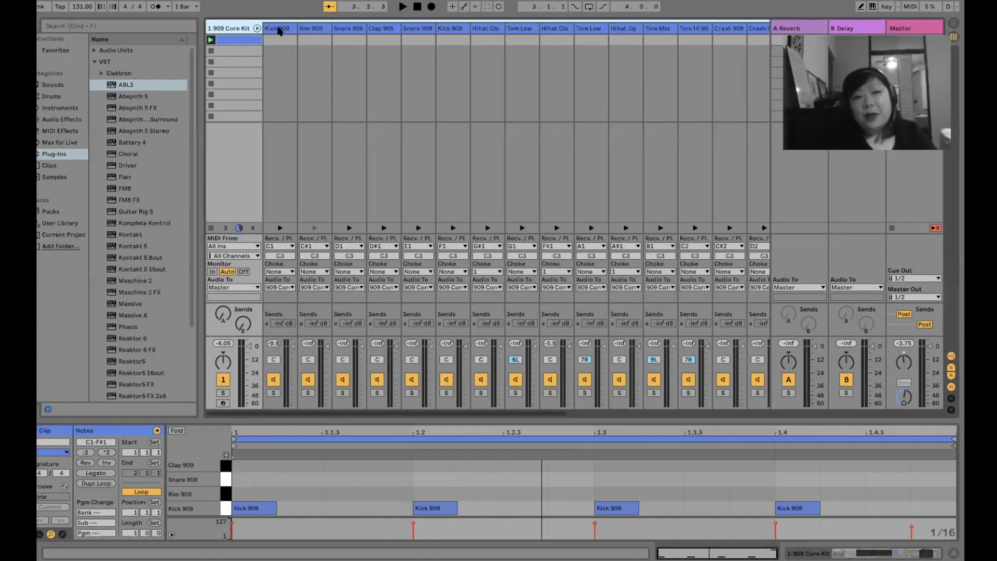
click(280, 29)
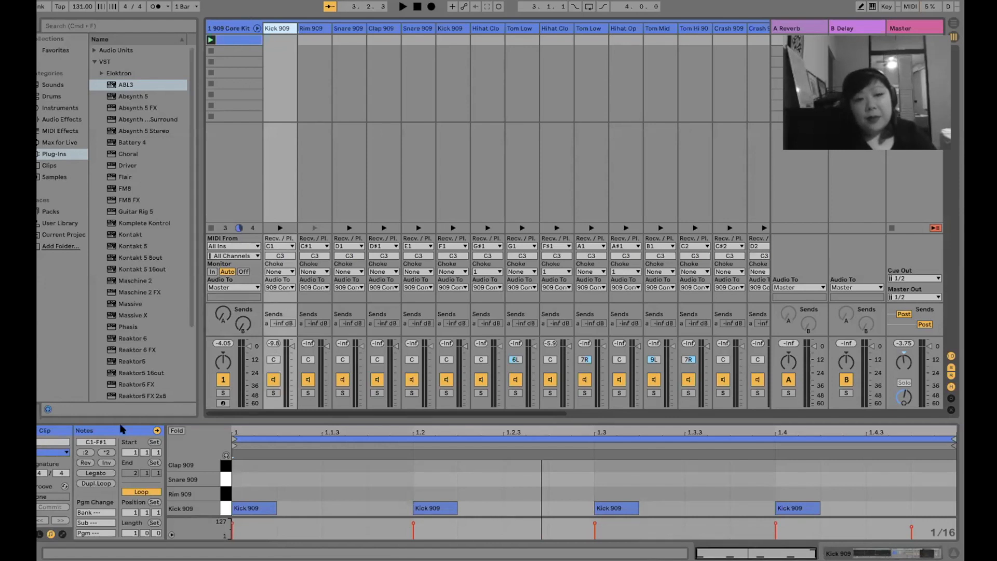
key(shift+Tab)
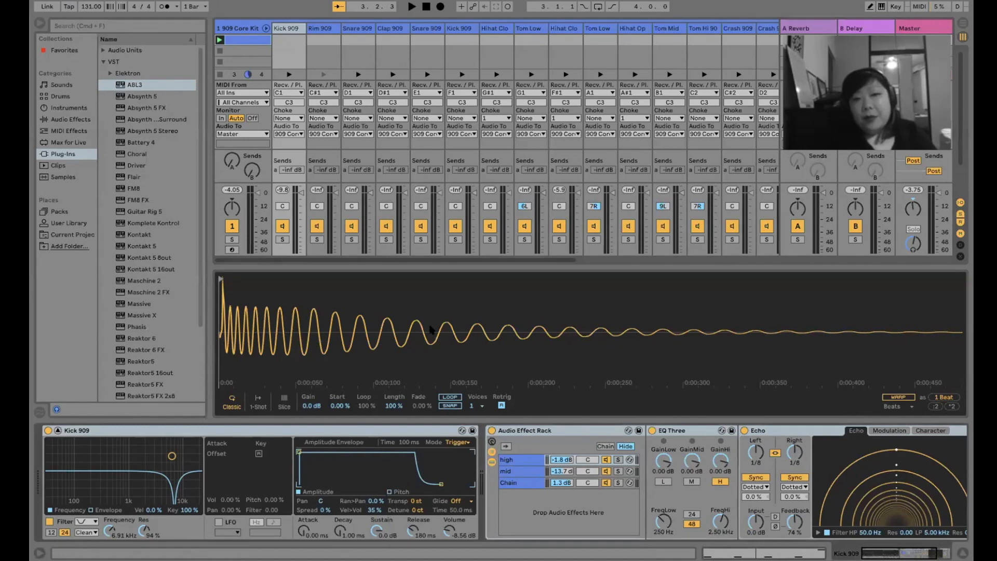
Bypass the Audio Effect Rack on the Kick 909 chain and select the kick's sampler device
scroll(325, 443, right, 5)
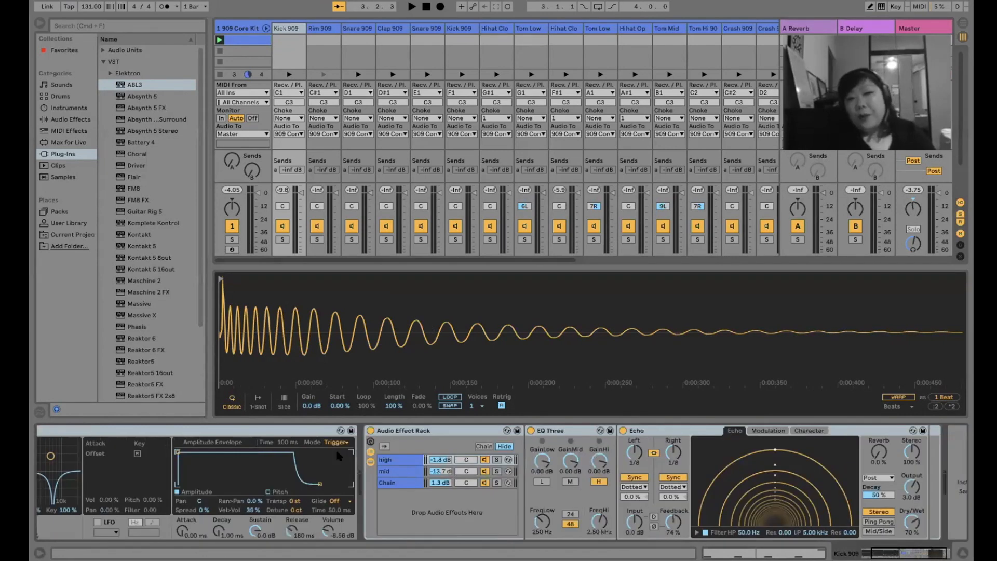
scroll(349, 435, right, 1)
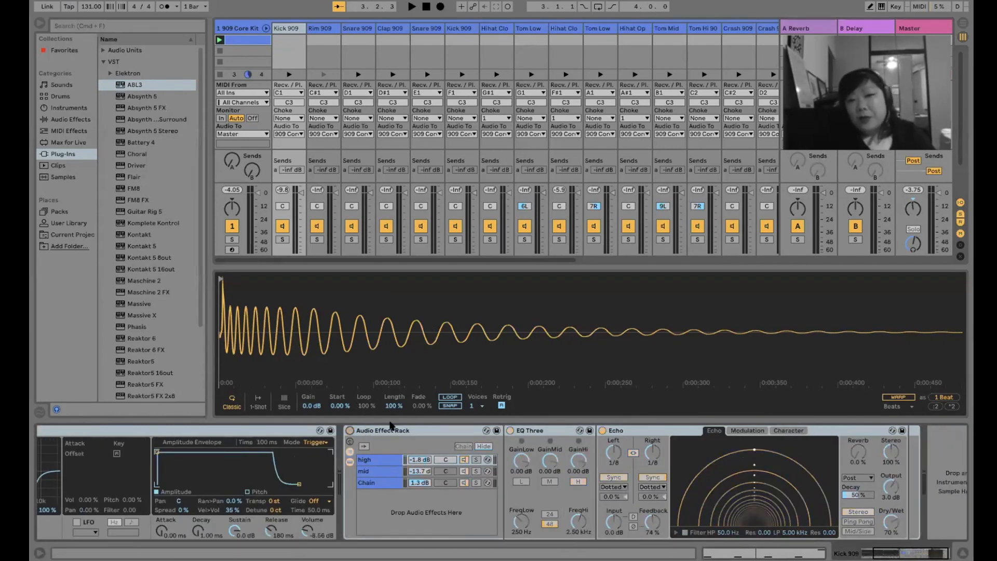
click(421, 431)
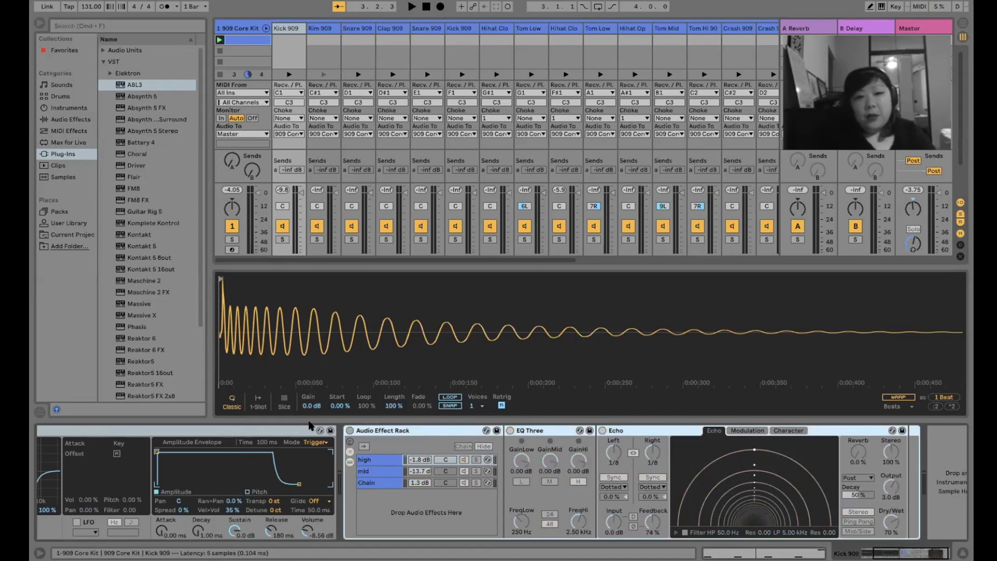
click(300, 429)
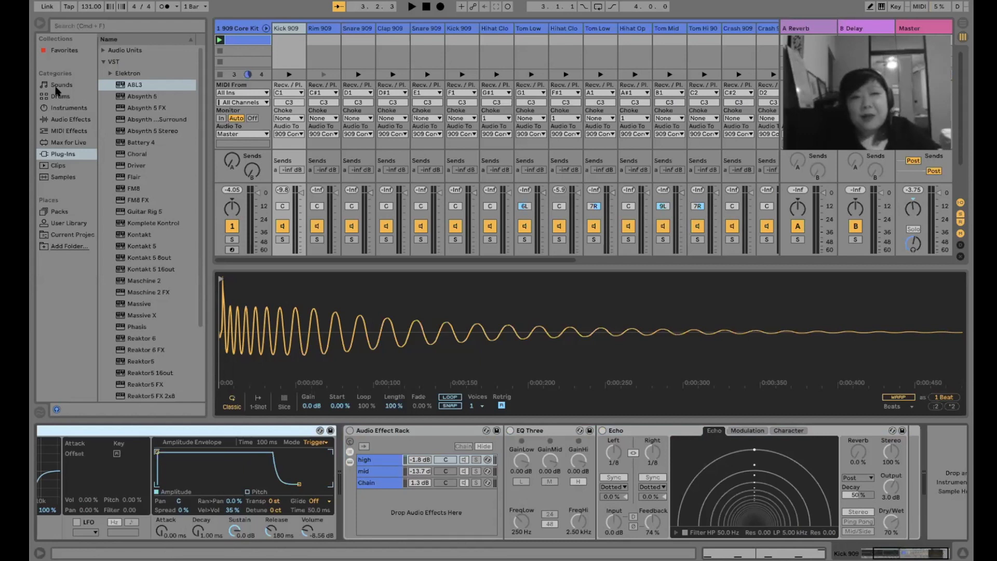
Locate Audio Effect Rack among the browser's Audio Effects and reactivate the kick's existing rack
click(78, 119)
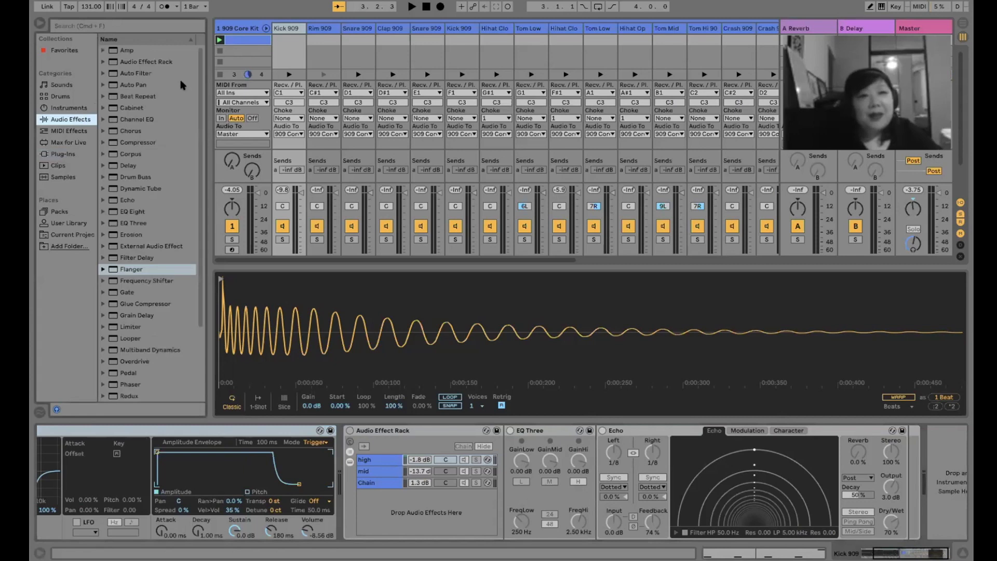
click(154, 62)
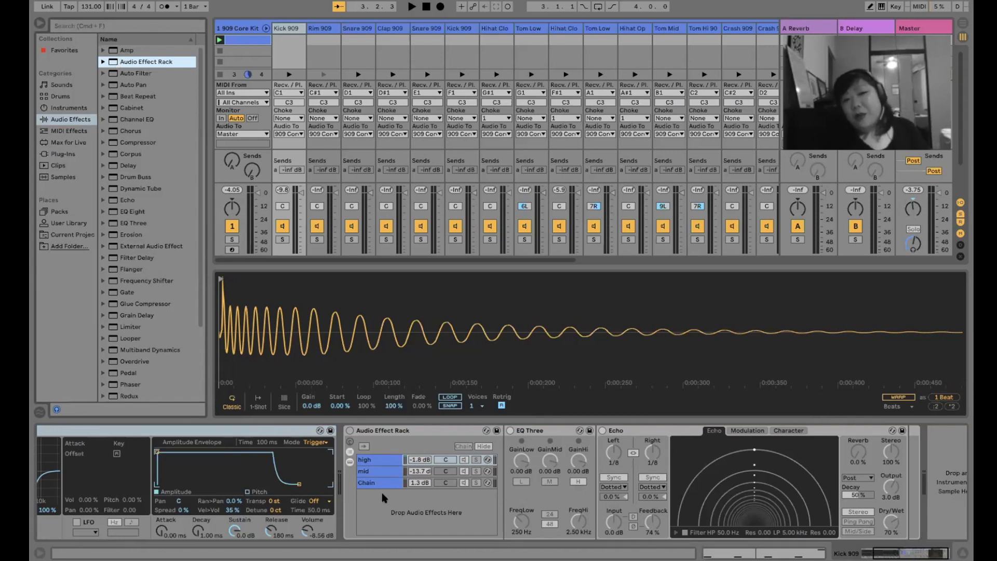
click(350, 430)
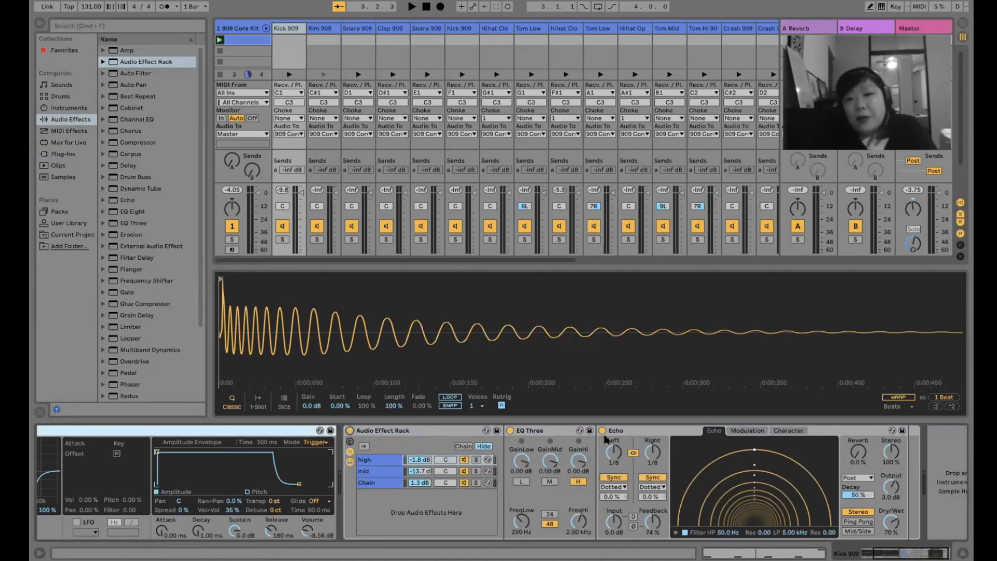
Examine the rack's high, mid and Chain chains, comparing their effects and which EQ Three band each one isolates
click(378, 458)
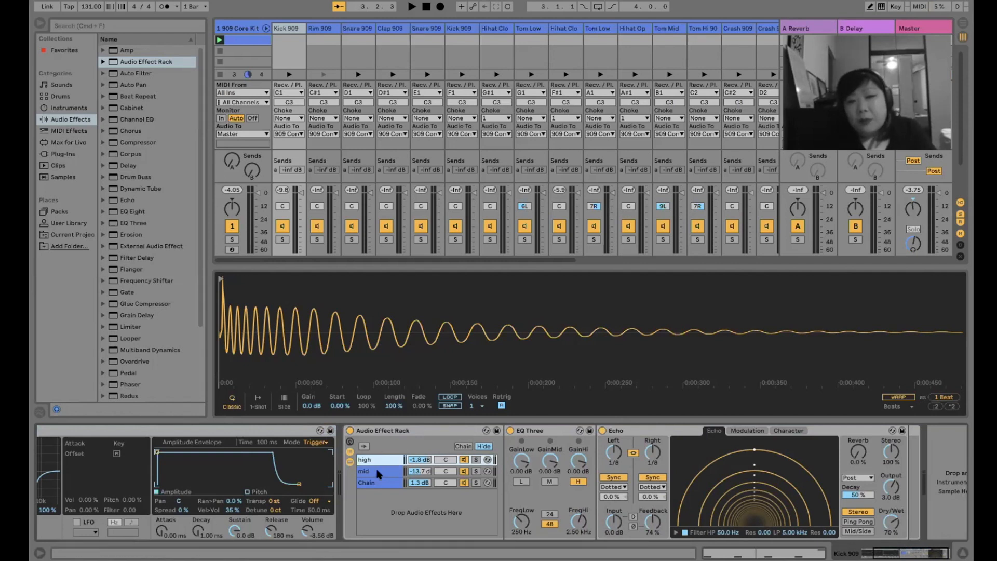
click(379, 473)
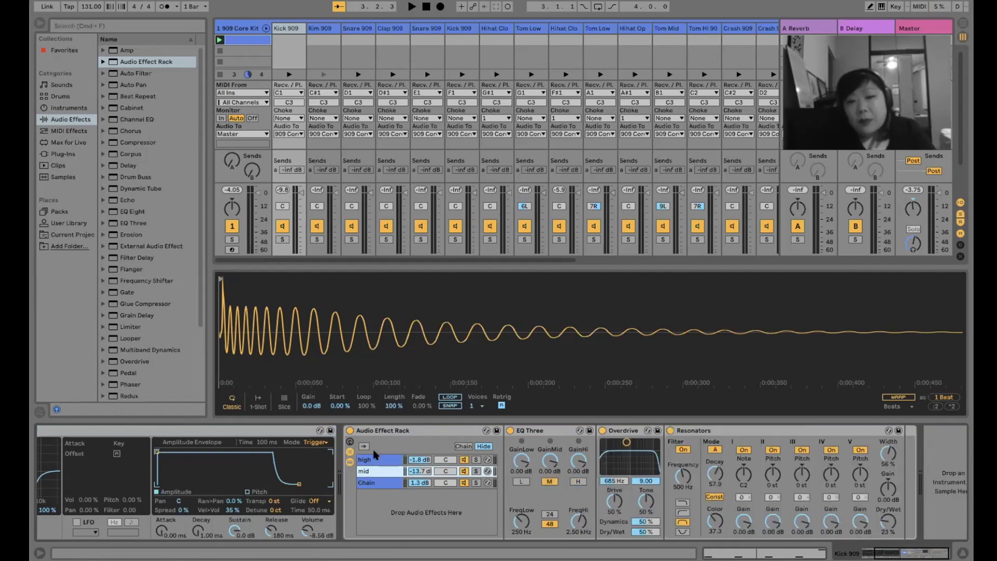
click(376, 459)
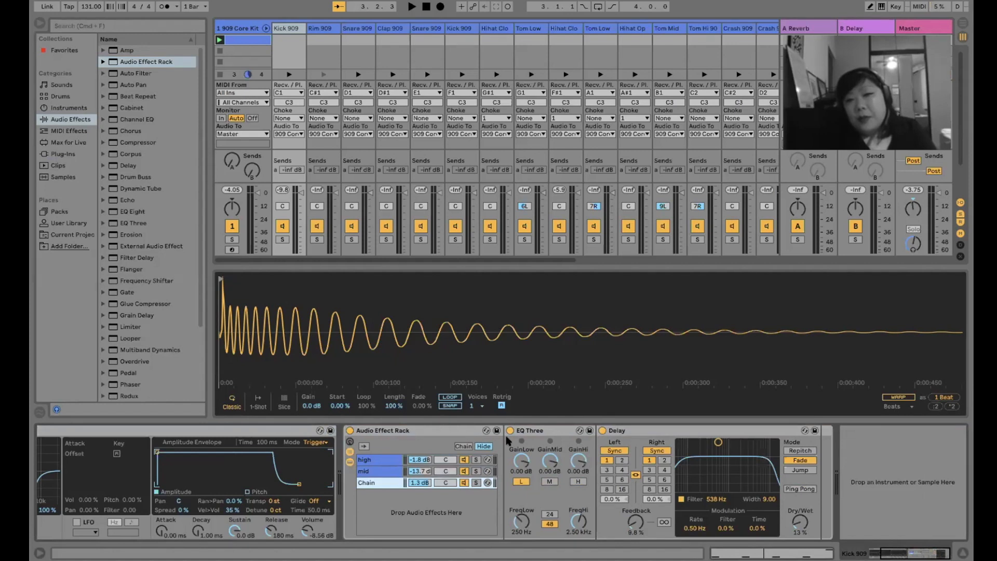
click(379, 460)
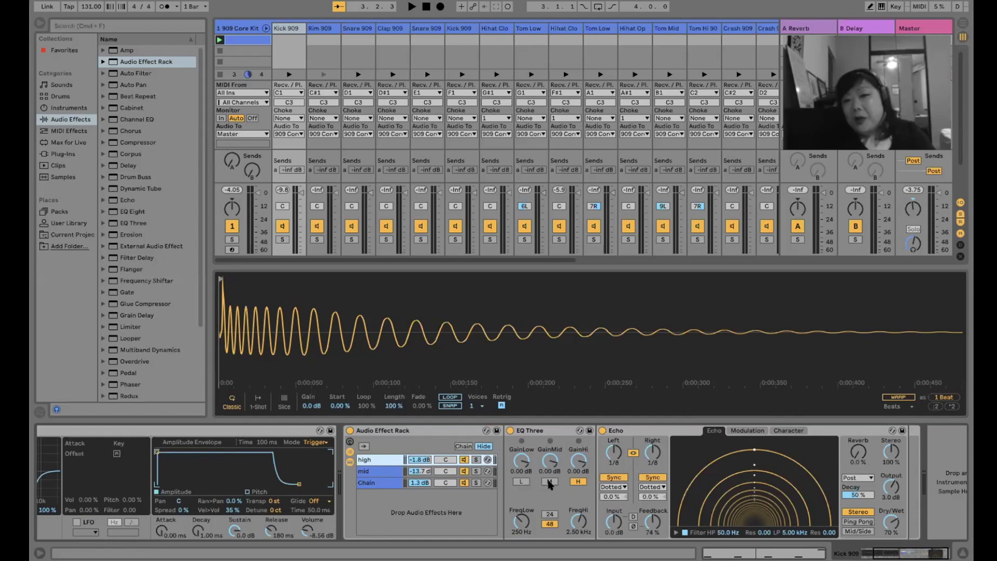
click(385, 473)
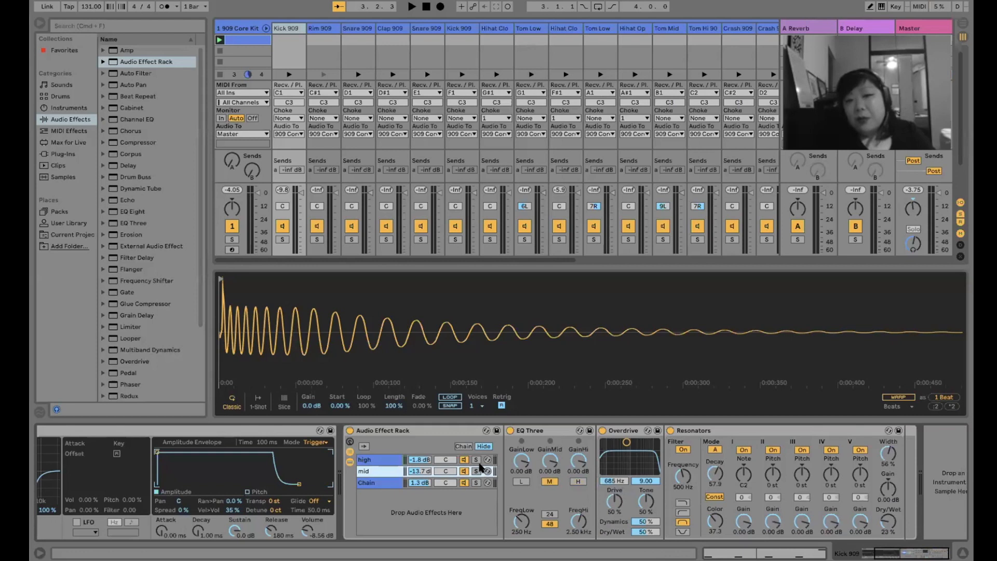
click(485, 487)
click(521, 482)
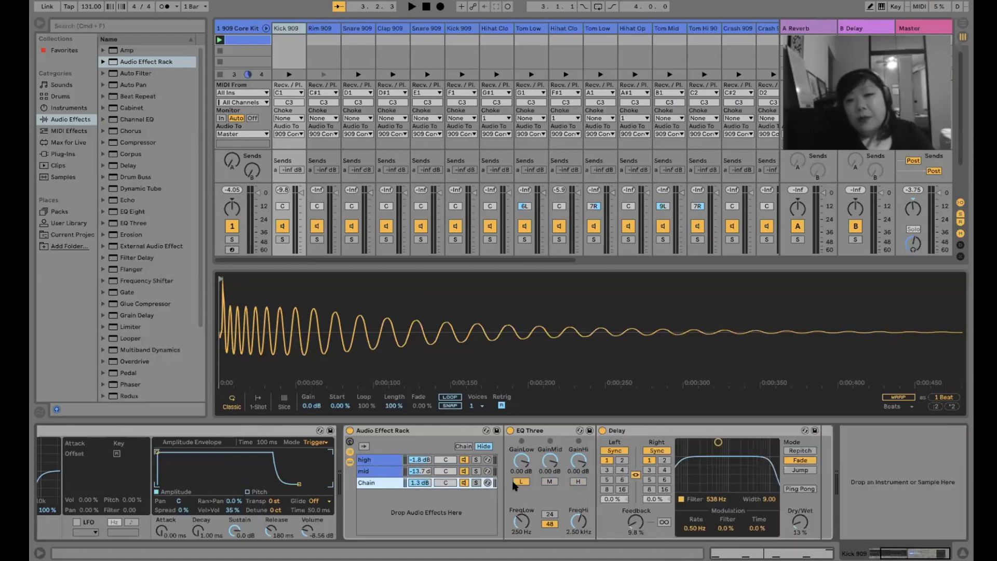
click(515, 483)
Play the beat and temporarily enable the low and mid bands in the high chain's EQ Three
key(space)
click(390, 461)
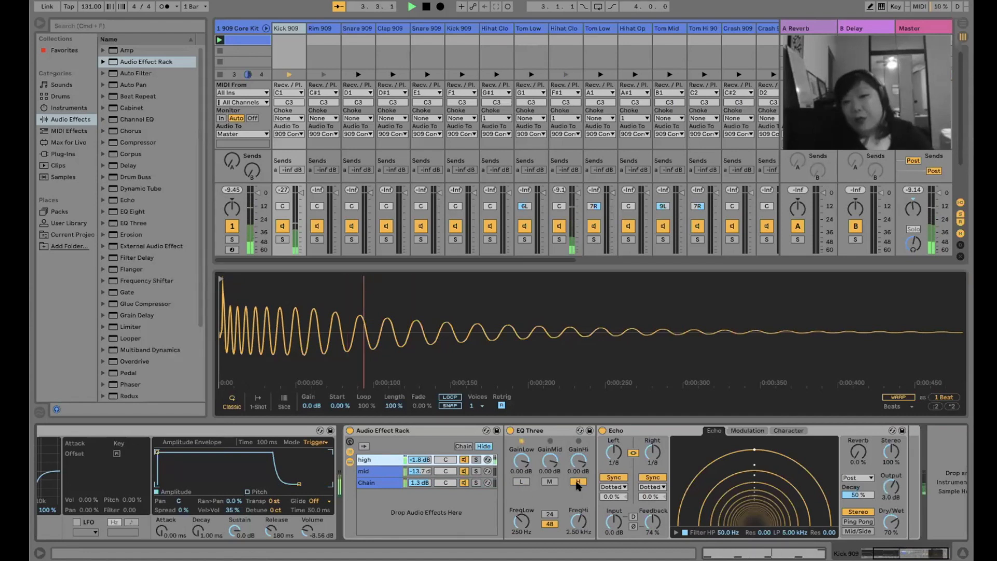
click(550, 482)
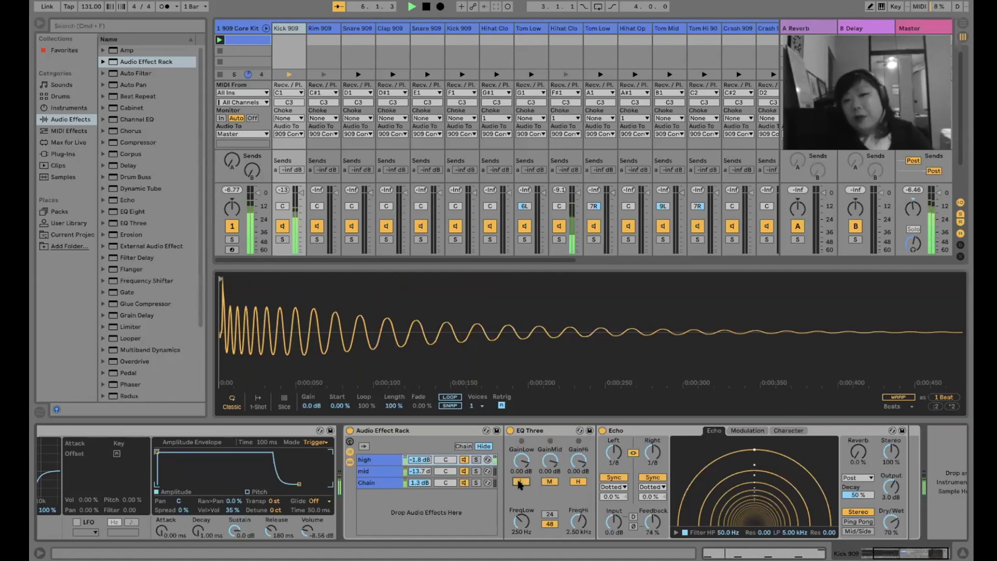
click(550, 481)
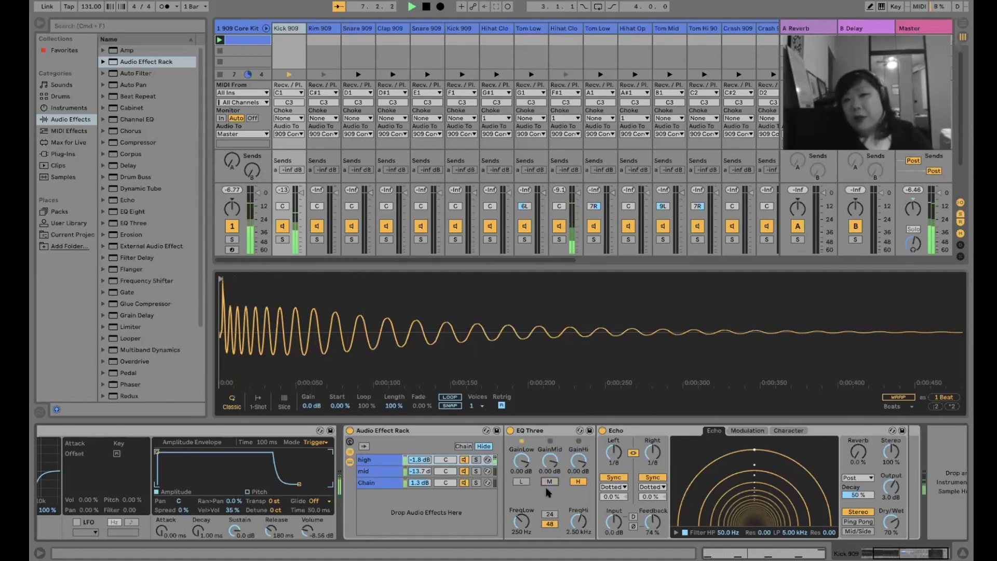
Review the mid and Chain chains' EQ Three bands and effects, stop playback, and return to the high chain
click(374, 472)
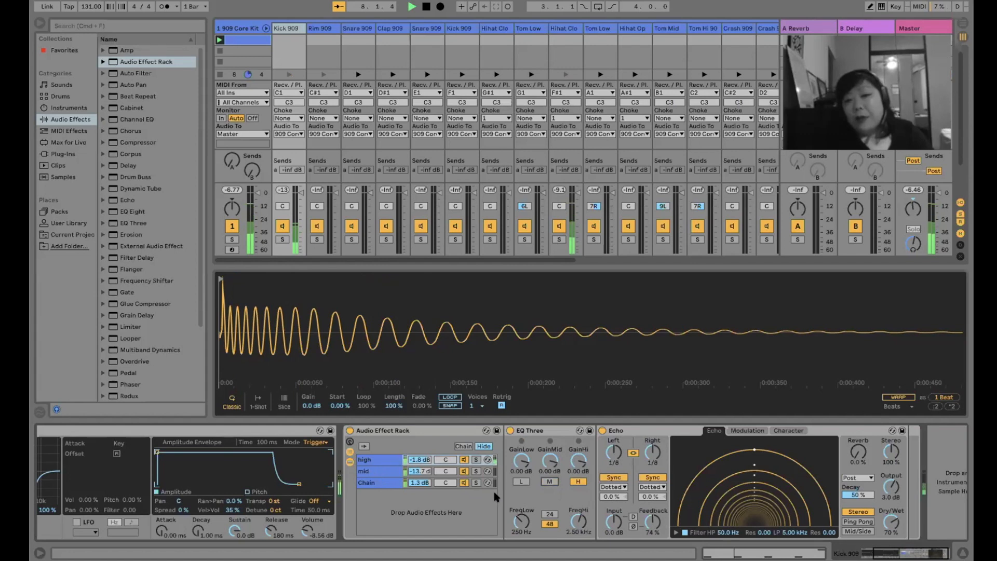
click(548, 482)
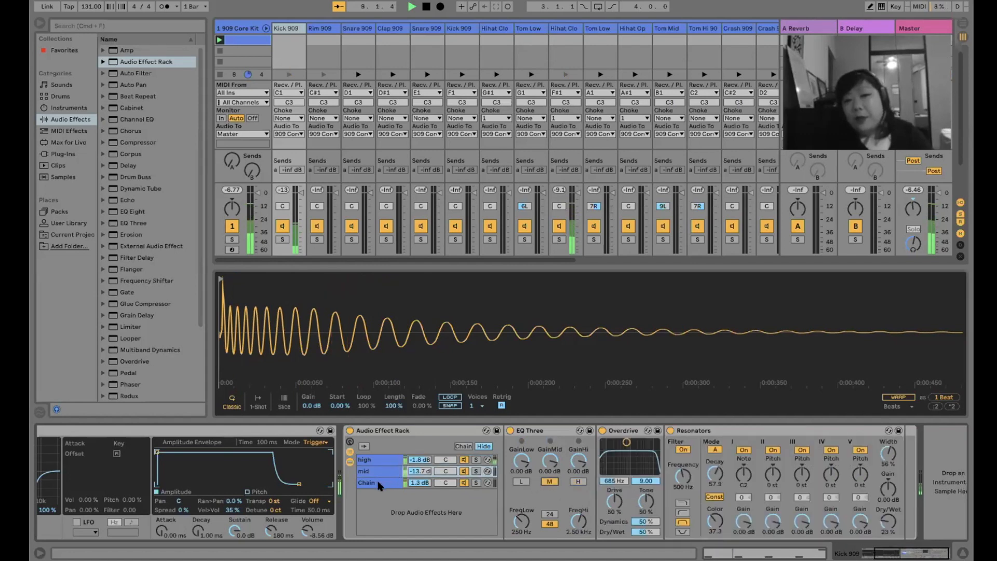
click(385, 461)
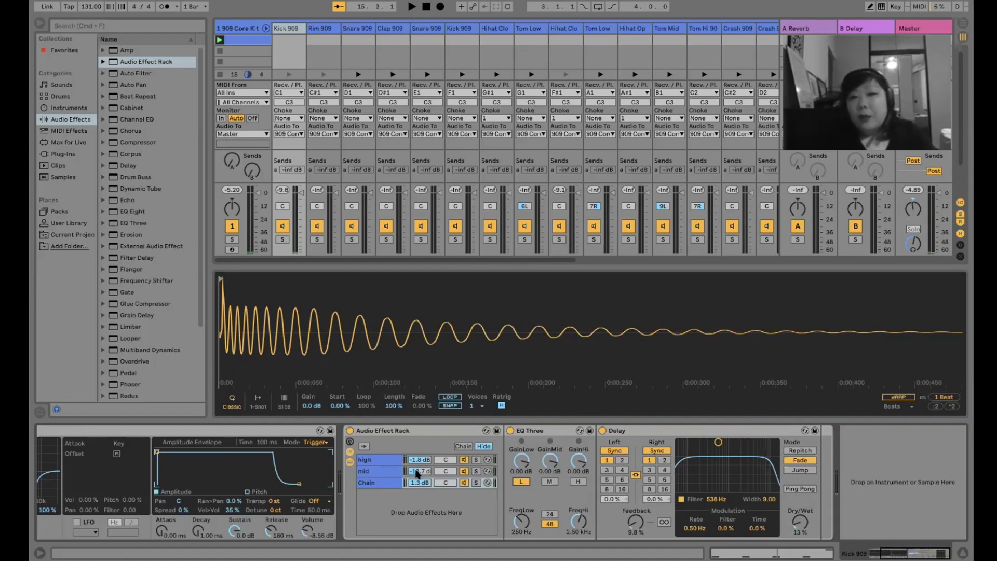
click(379, 460)
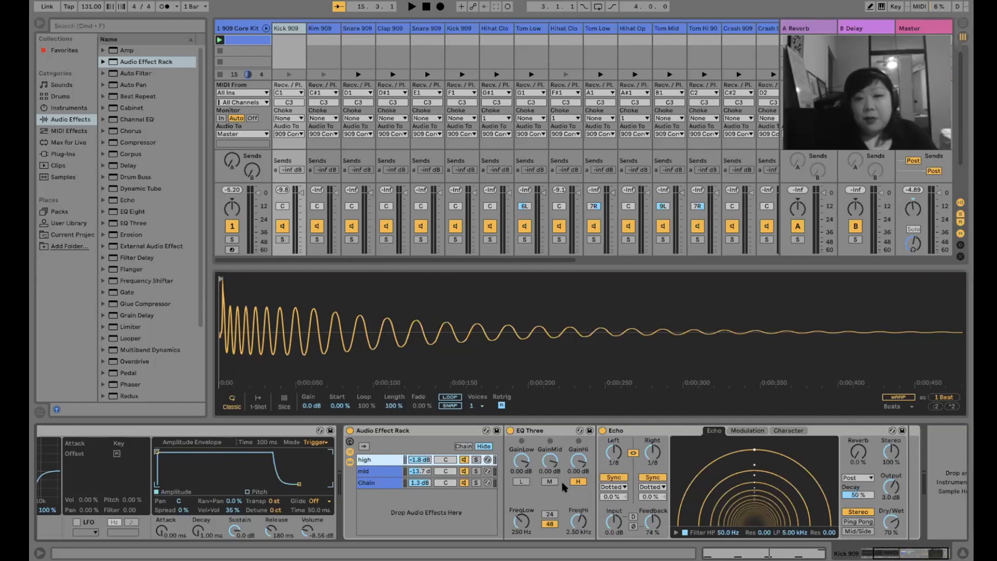
Restart playback of the beat and bypass the Echo device on the rack's high chain
key(space)
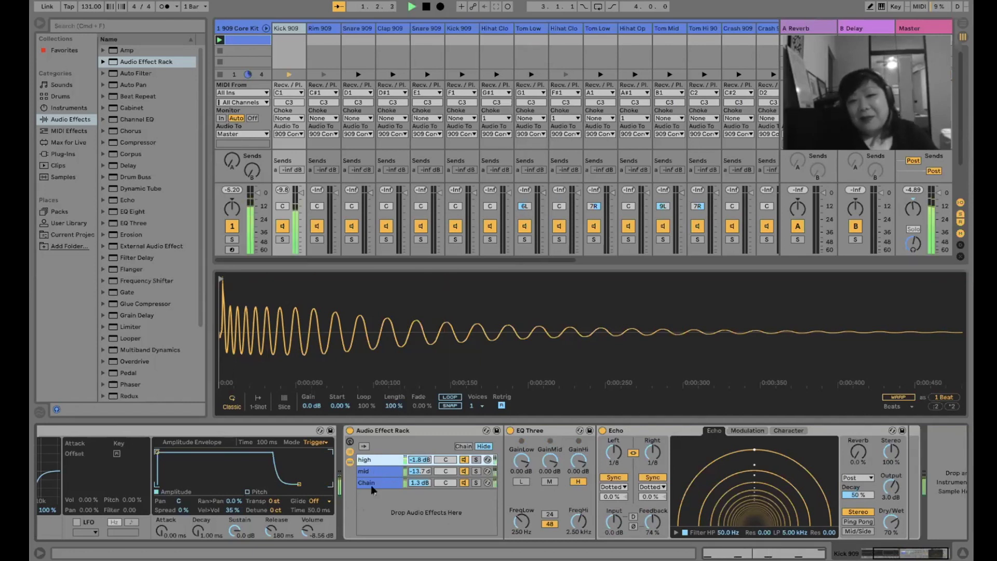
click(375, 471)
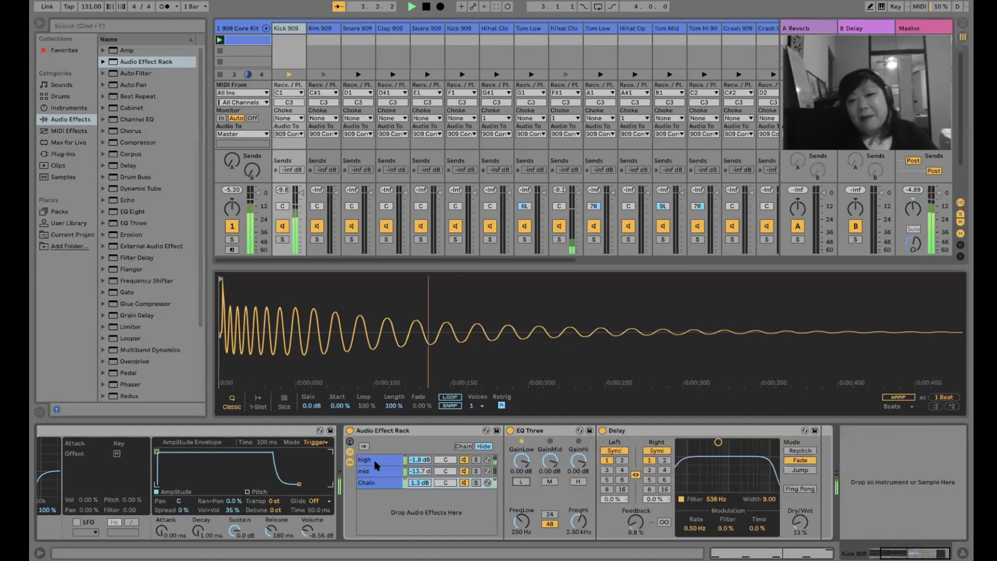
click(375, 461)
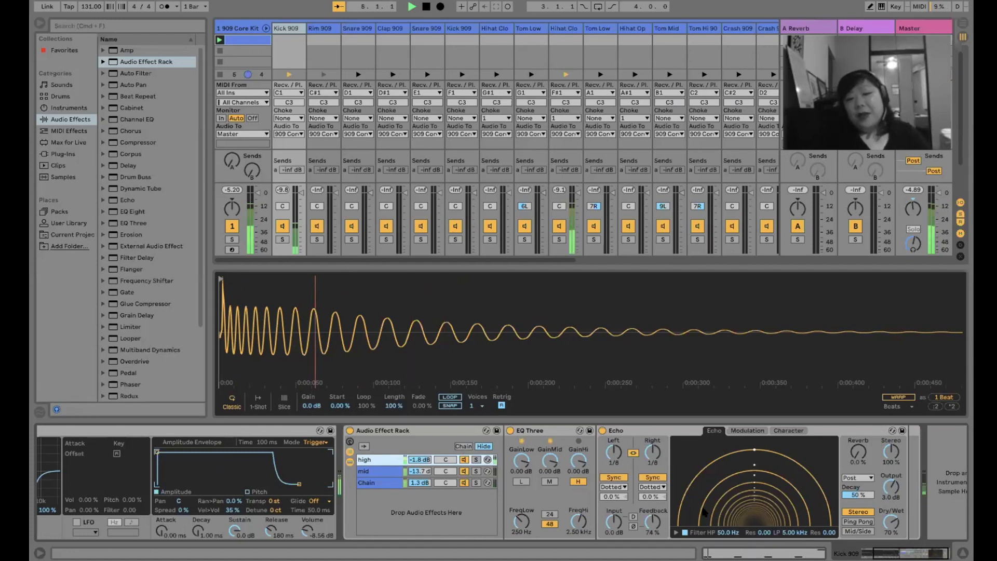
click(603, 430)
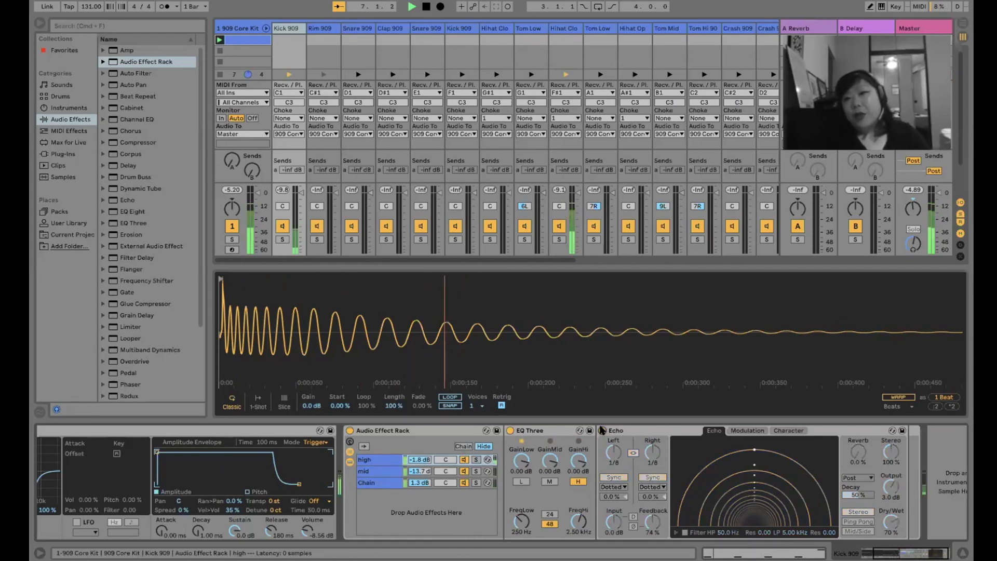
Re-enable the Echo on the rack's high chain and turn on the mid band in the mid chain's EQ Three
click(603, 430)
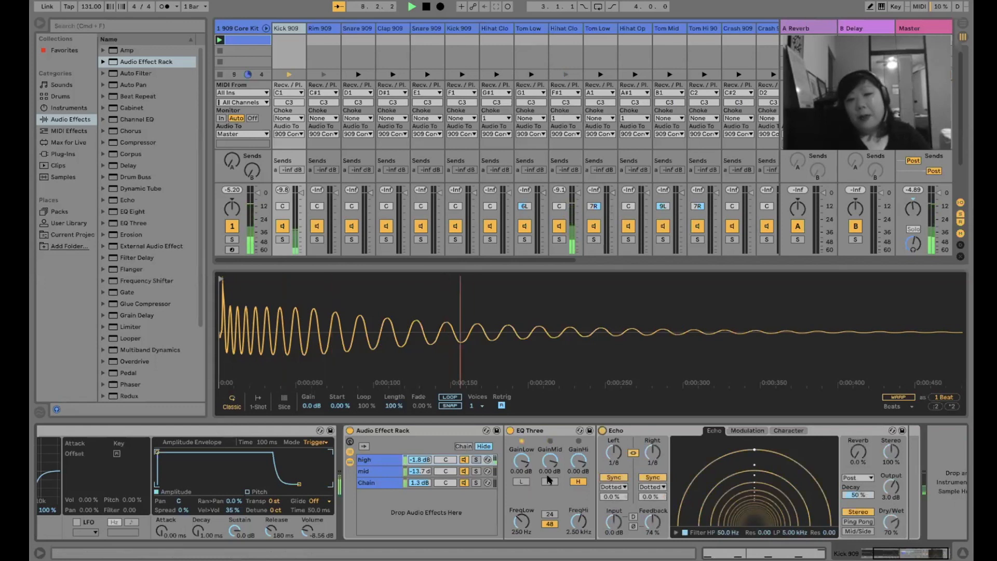
click(390, 471)
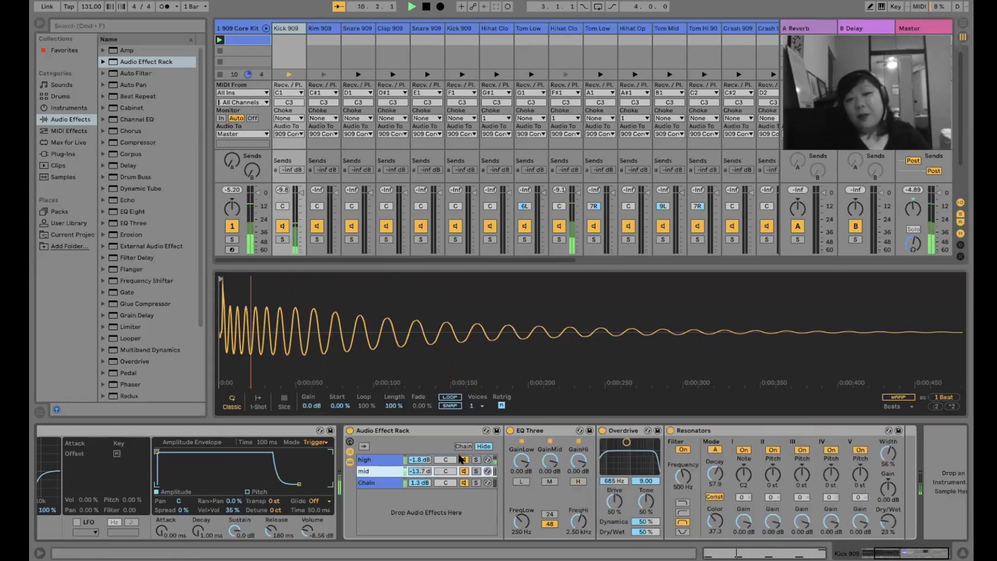
click(550, 482)
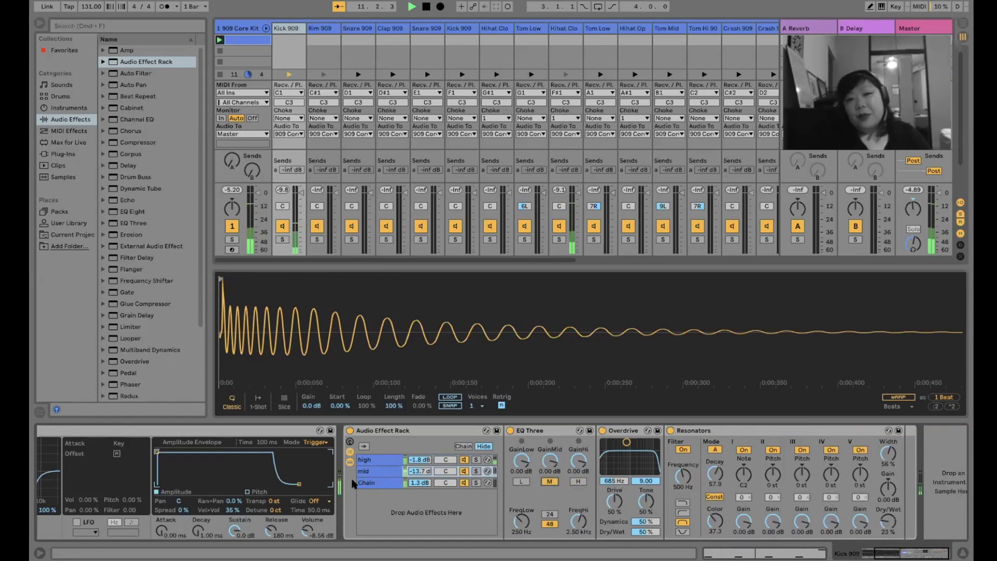
Revisit the high chain, then raise the mid chain's Overdrive filter frequency to 3.34 kHz
click(391, 460)
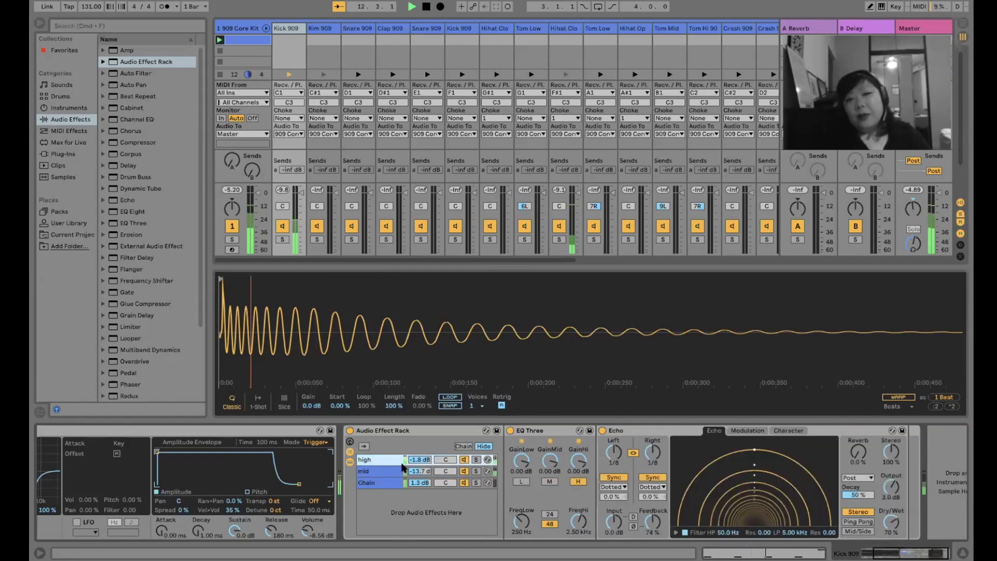
click(401, 472)
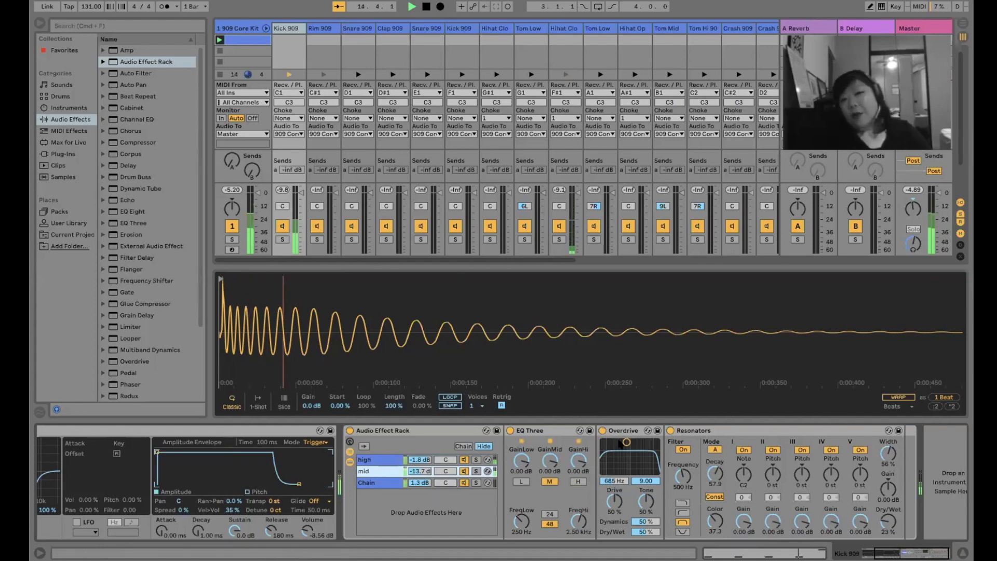
drag(621, 447, 637, 446)
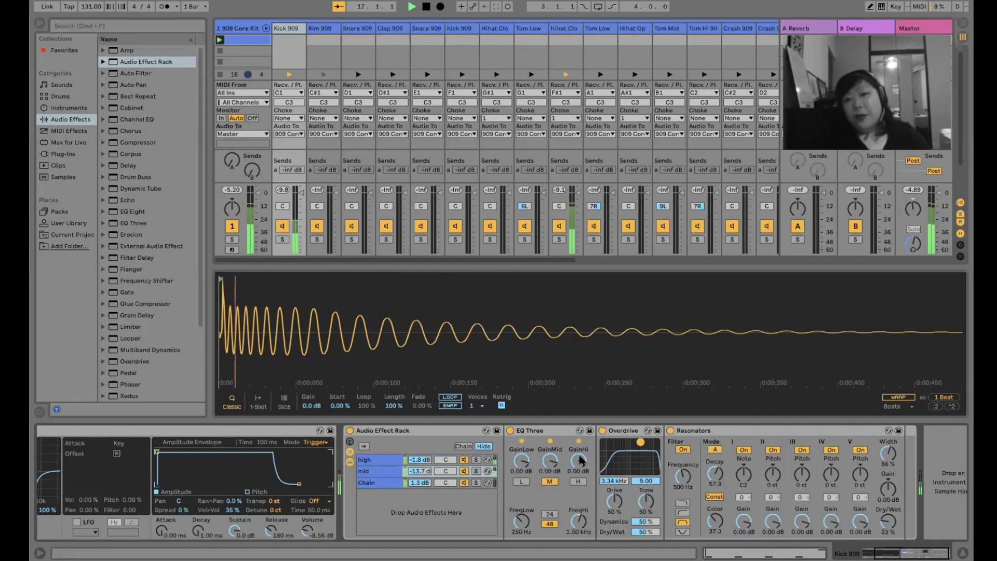
Enable the low band in the EQ Three of the rack's third chain, named Chain, and stop playback
click(383, 483)
click(521, 481)
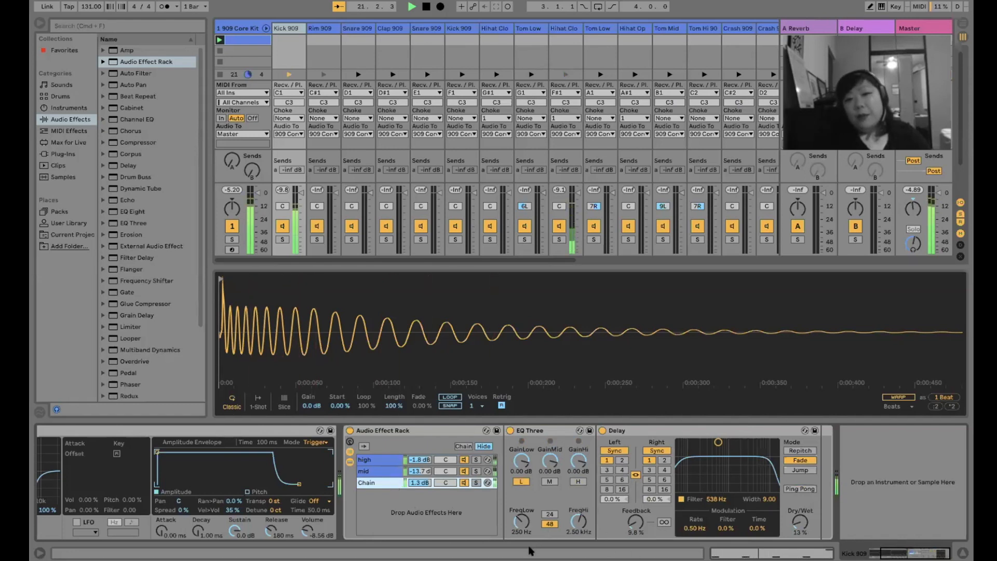
key(space)
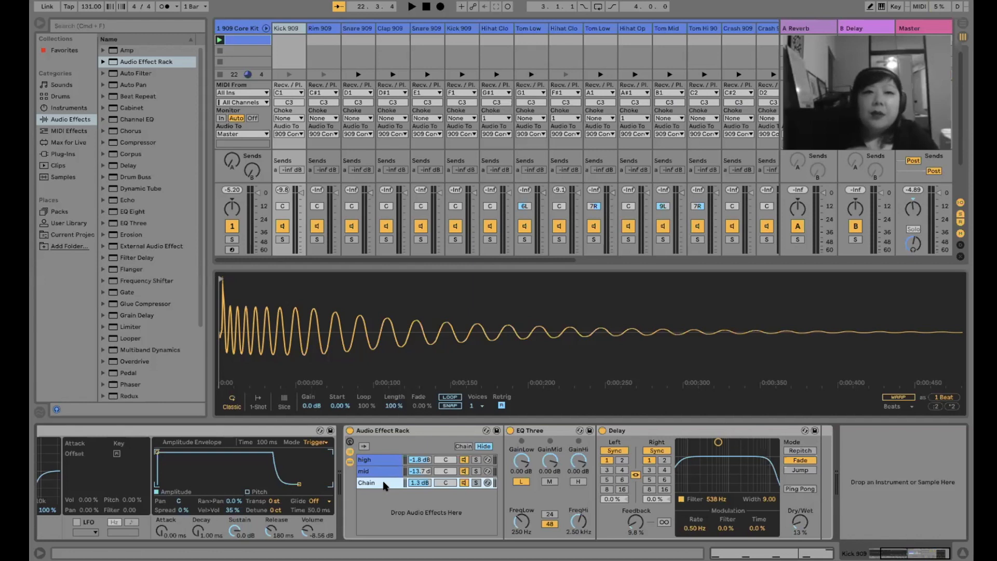
Restart playback and open the 909 Core Kit clip's notes around the Hihat Closed and Kick rows
key(space)
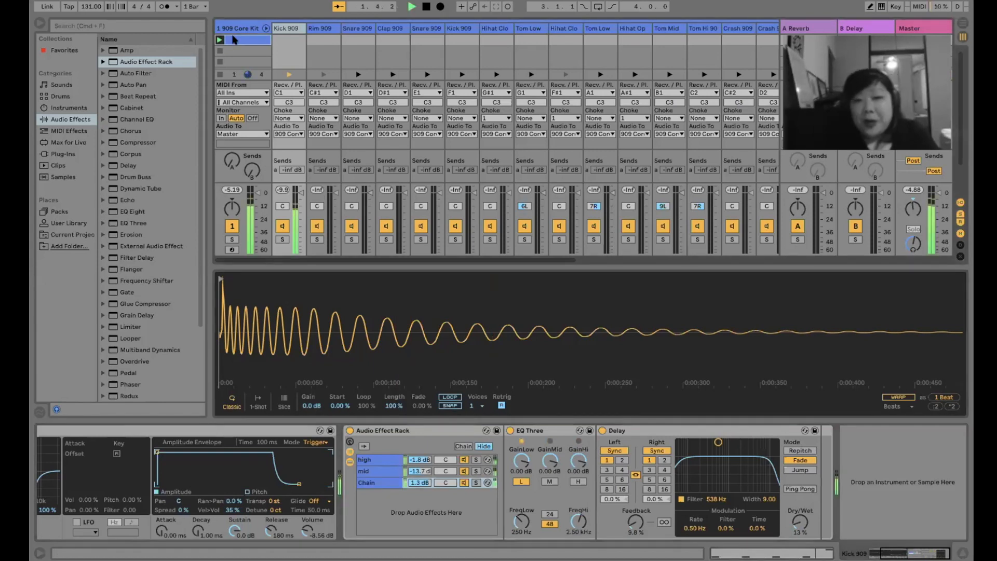
double_click(233, 39)
scroll(269, 474, up, 3)
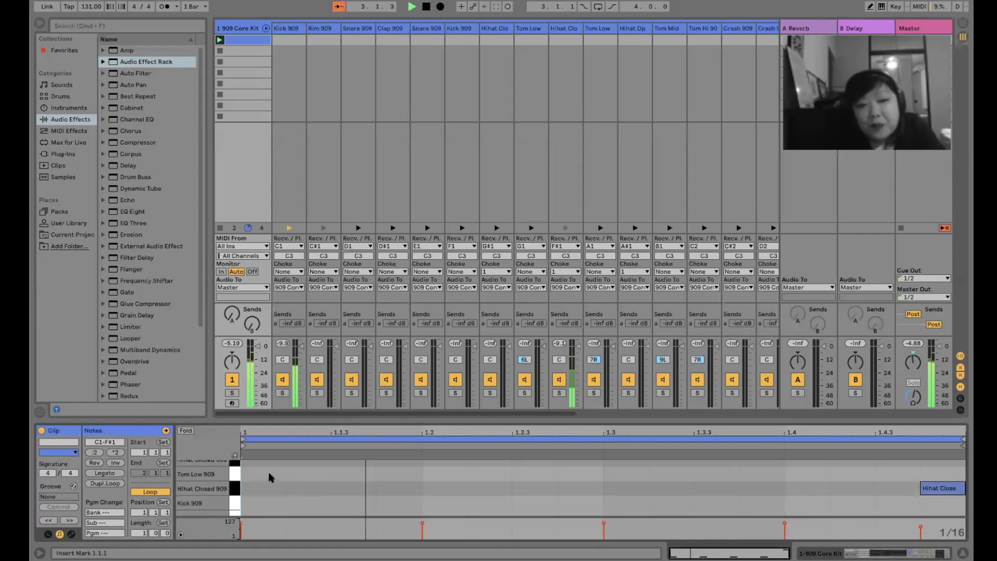
drag(250, 492, 383, 492)
click(353, 491)
click(304, 493)
click(268, 491)
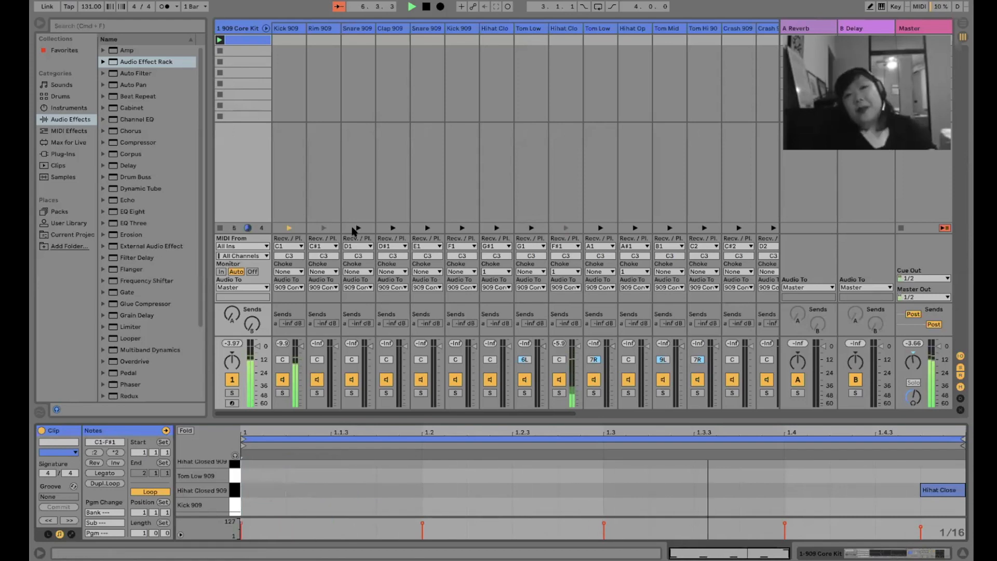